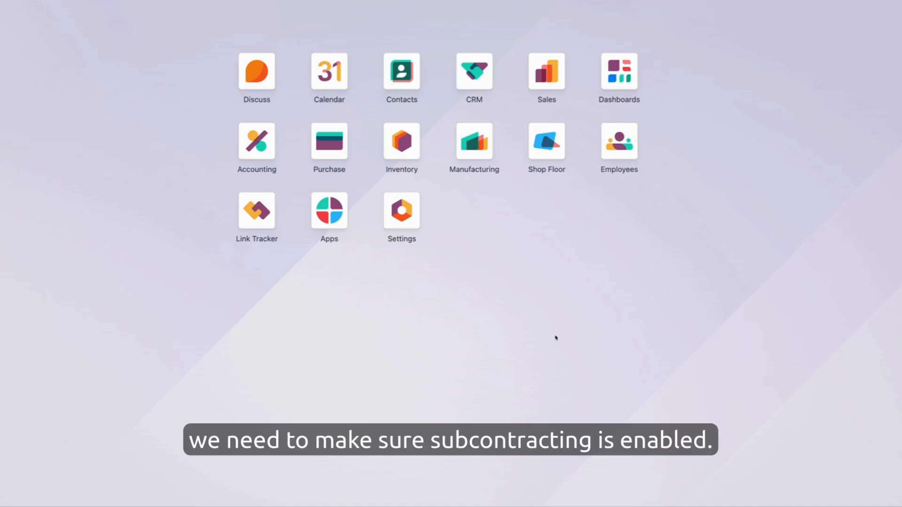
Open the Manufacturing app's settings and check whether the Subcontracting option is enabled
click(468, 157)
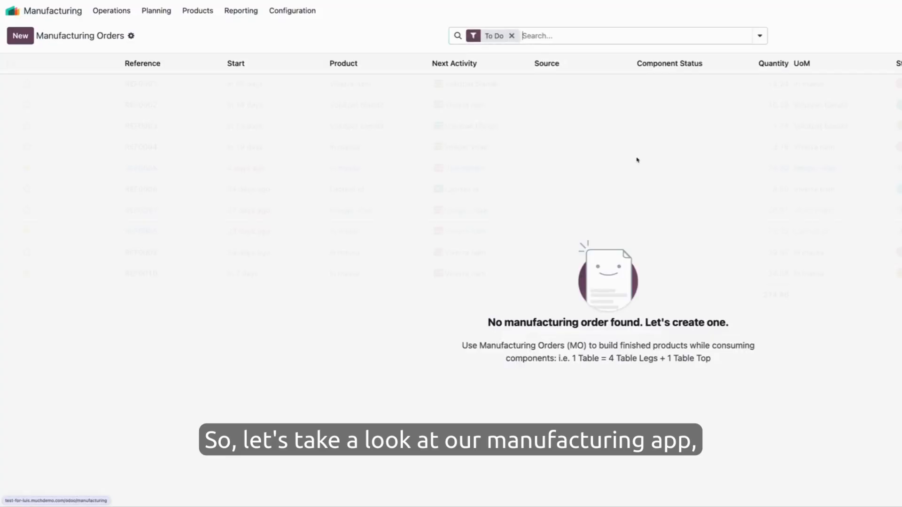
click(292, 10)
click(319, 35)
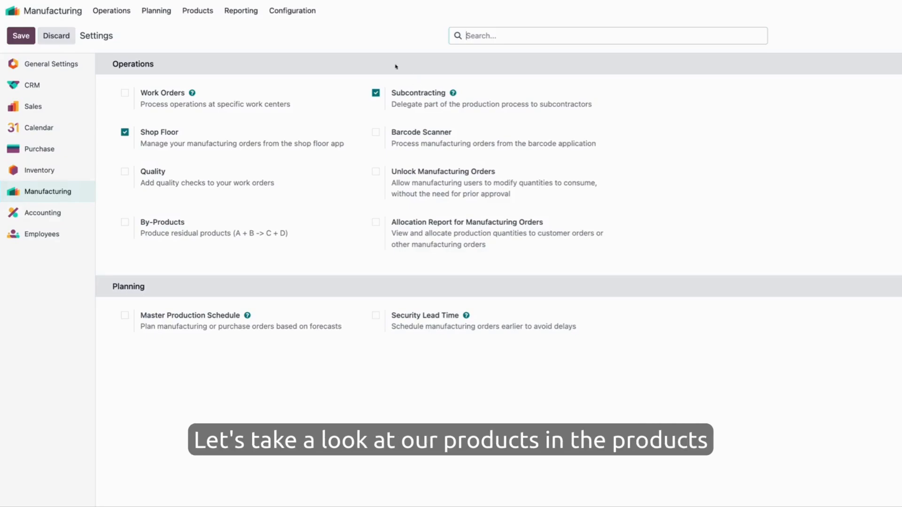
Open the Organic T-Shirt product from the manufacturing product list and review its inventory routes
click(208, 15)
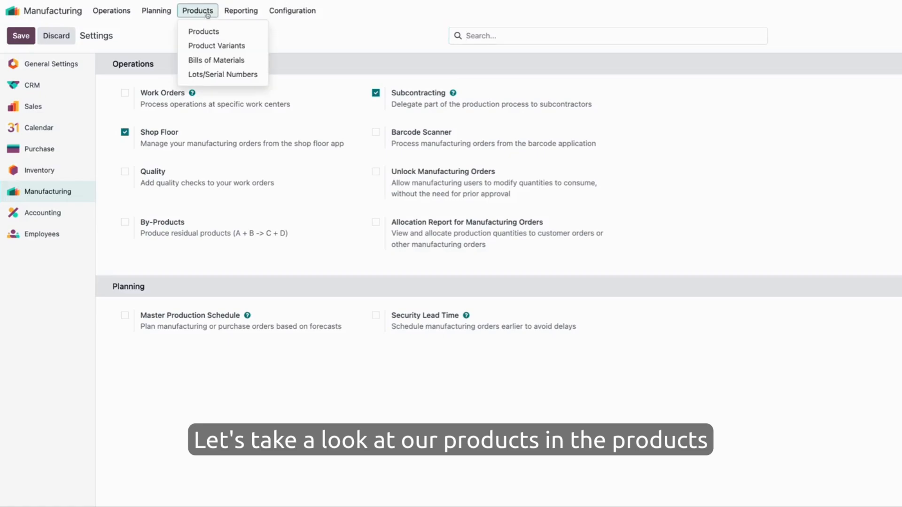
click(203, 31)
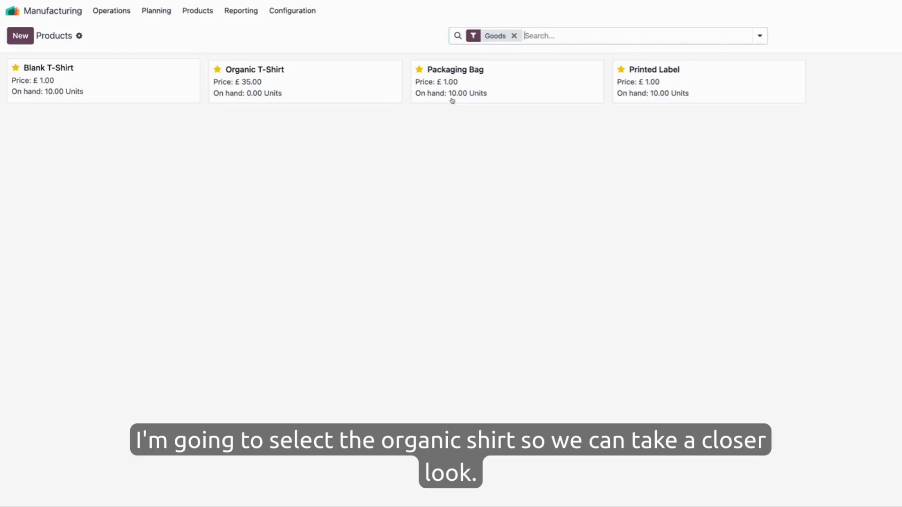
click(329, 80)
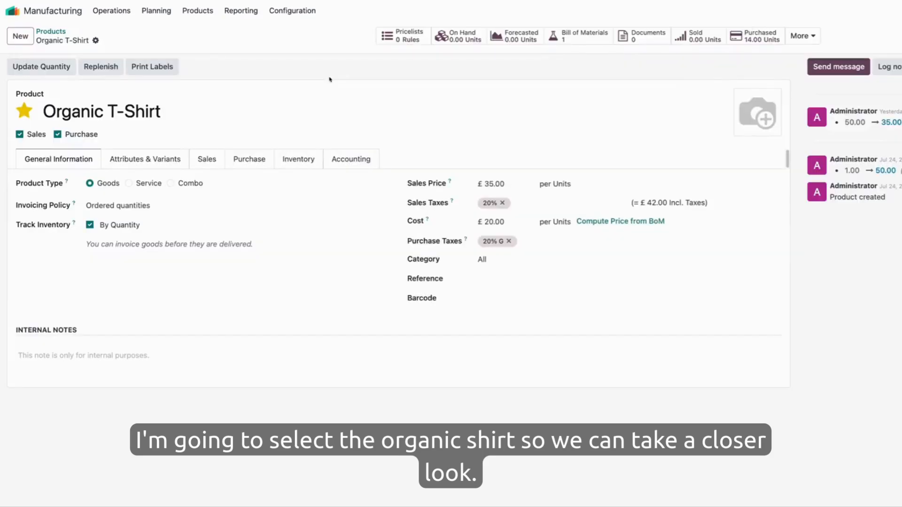
click(303, 160)
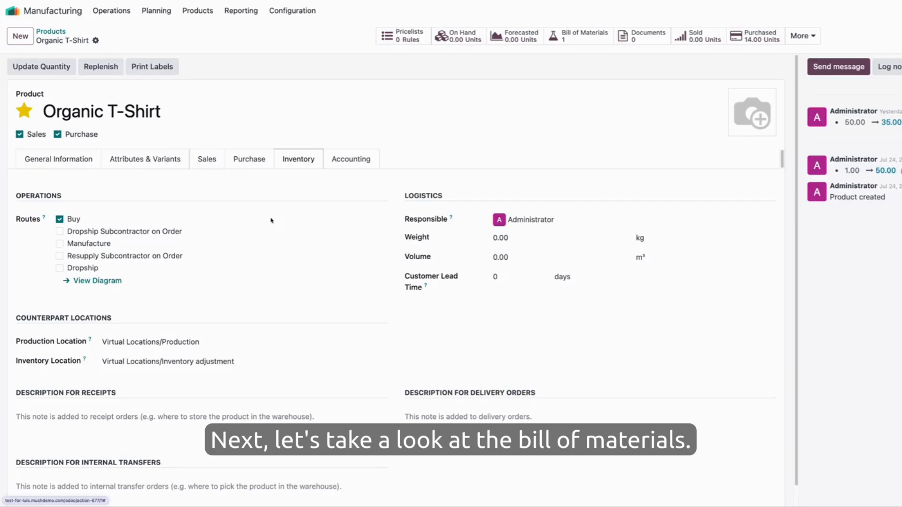
Review the Organic T-Shirt's bill of materials and the inventory routes of its Blank T-Shirt component
click(575, 37)
click(458, 84)
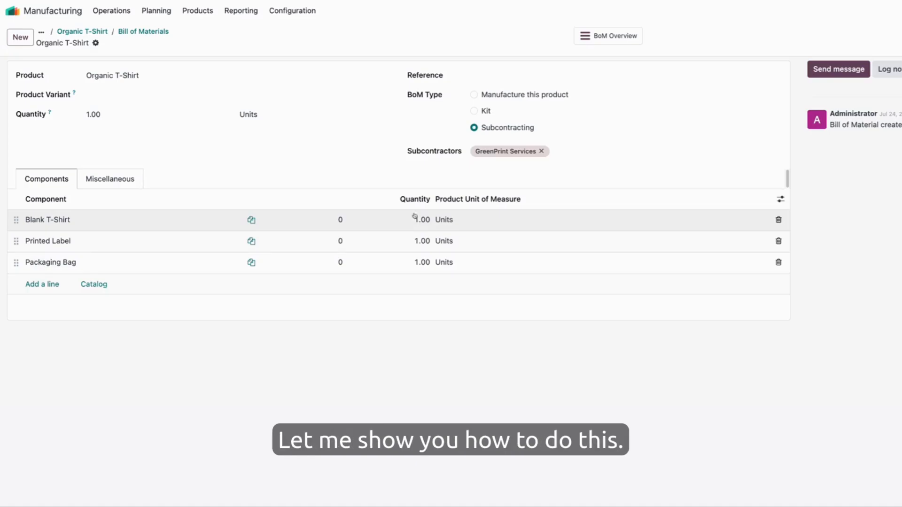
click(232, 220)
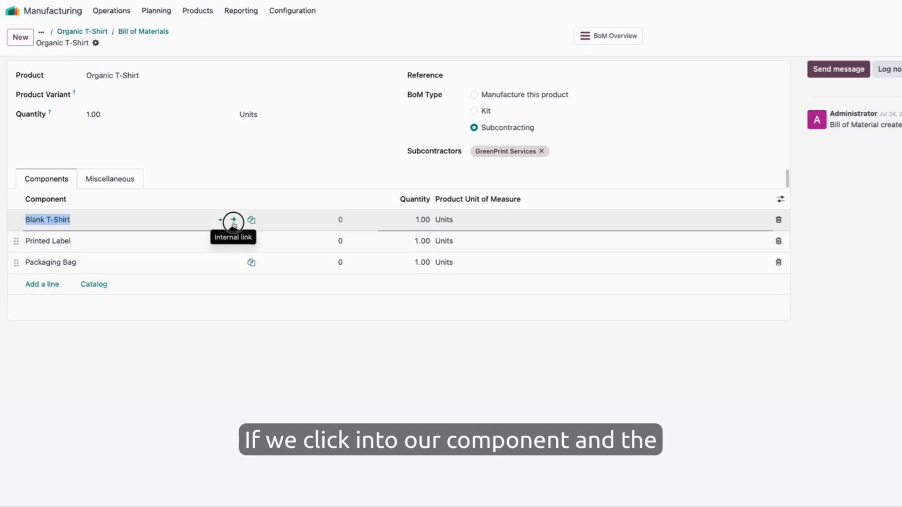
click(233, 219)
click(220, 170)
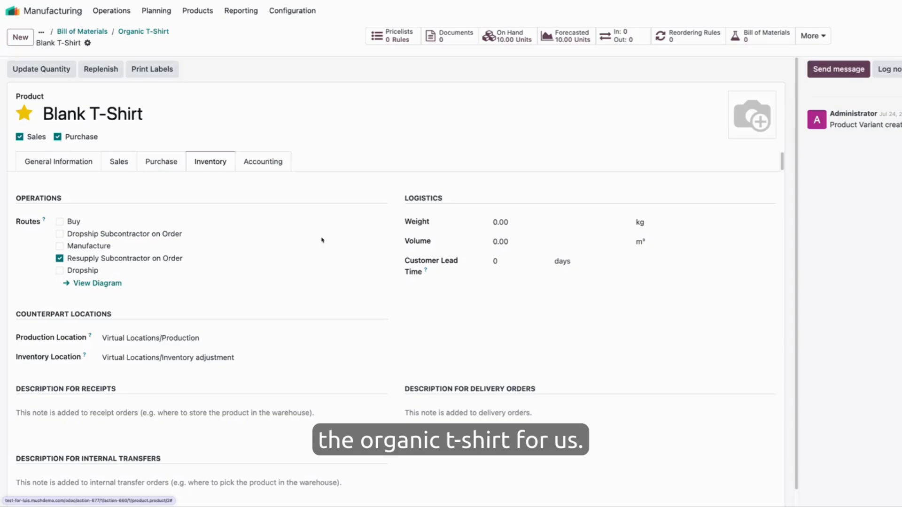
Switch to the Purchase app and create a new request for quotation with GreenPrint Services as the vendor
click(12, 10)
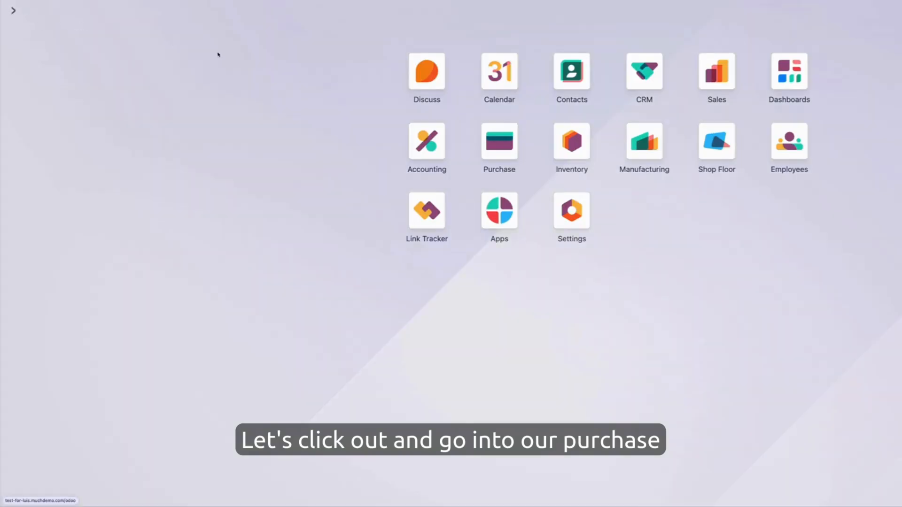
click(483, 145)
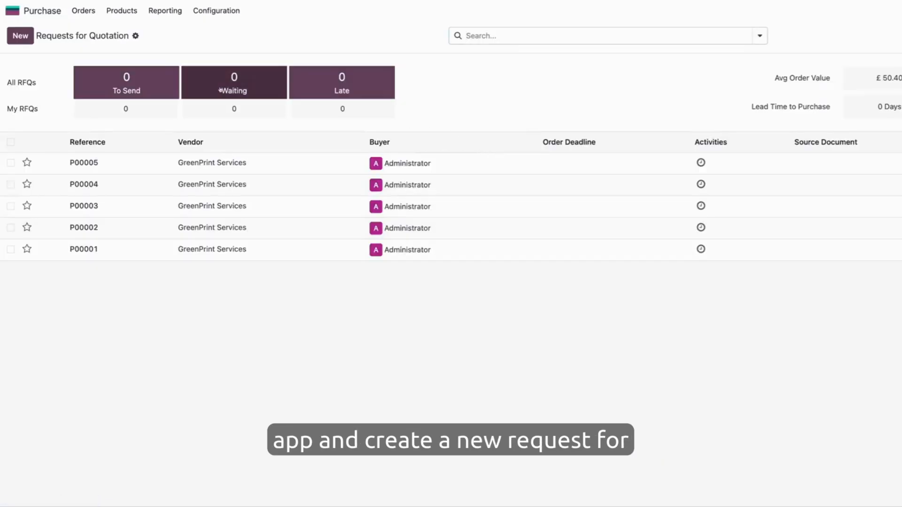
click(20, 35)
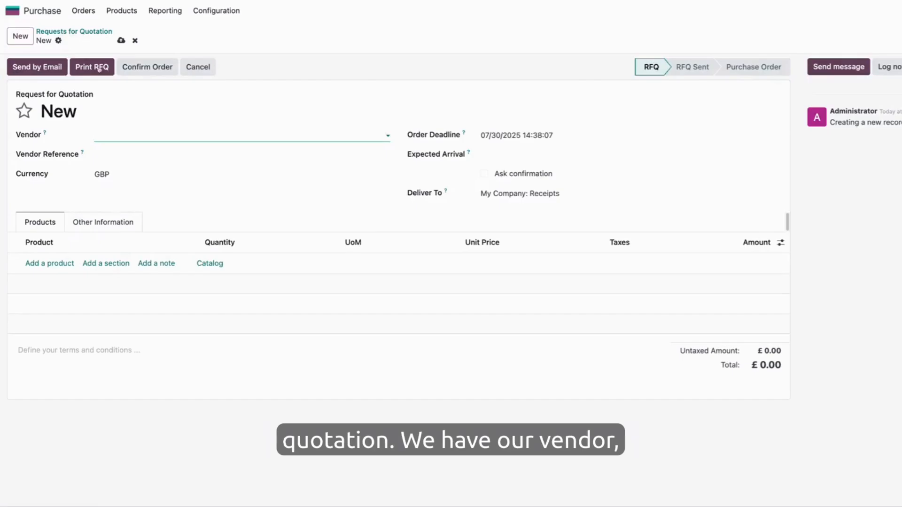
click(187, 136)
text(gre)
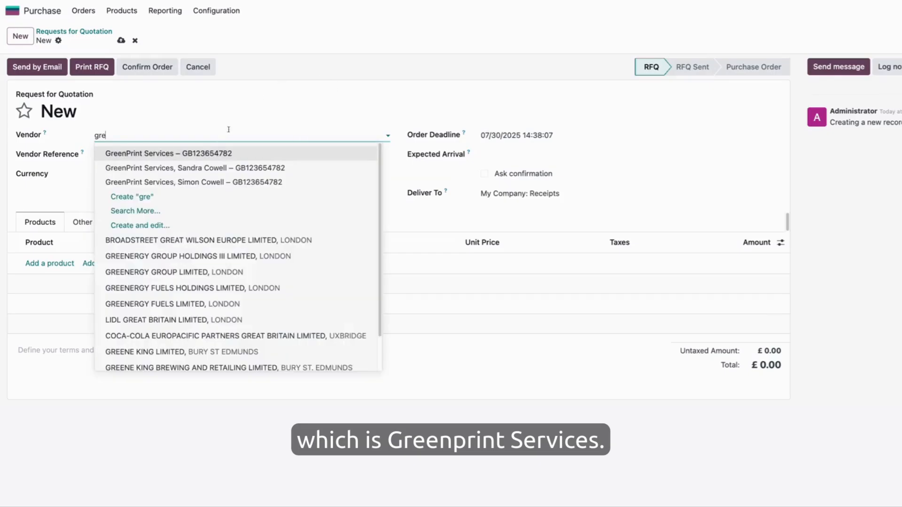
click(213, 153)
Add the Organic T-Shirt as a product line on the request for quotation and confirm the order
click(57, 263)
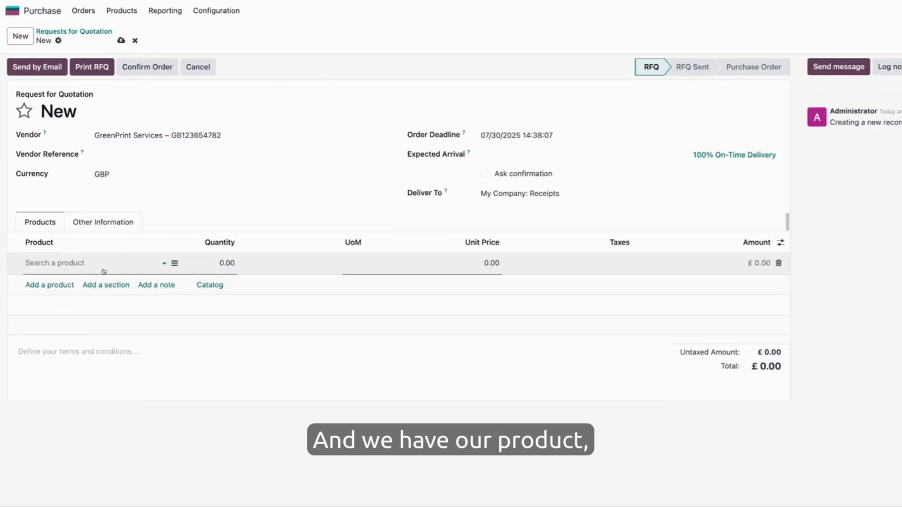
click(101, 269)
click(60, 292)
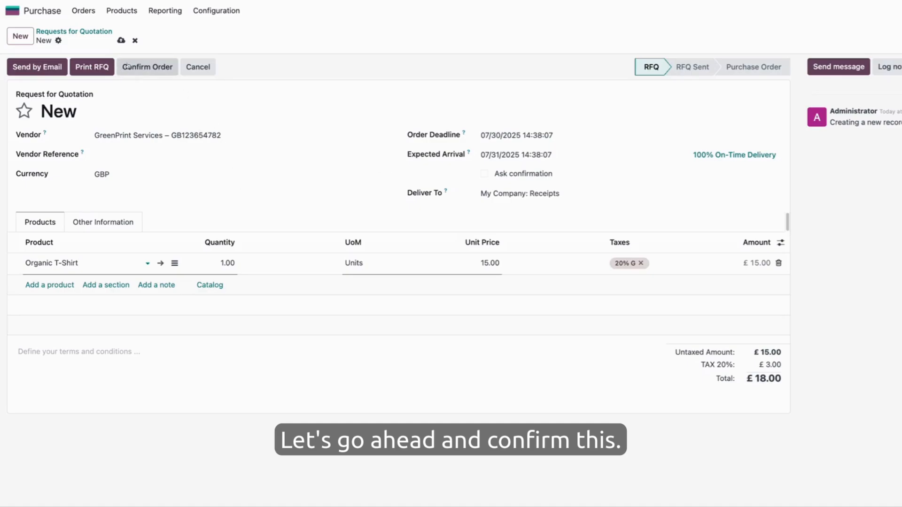
click(146, 69)
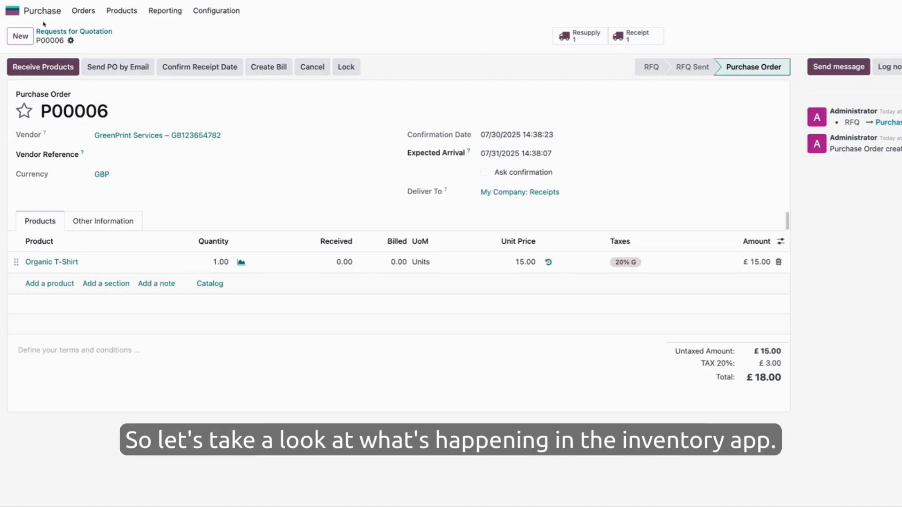
In the Inventory app, filter transfers by My Company: Resupply Subcontractor and validate the component transfer WH/RES/00005 to GreenPrint Services
click(13, 10)
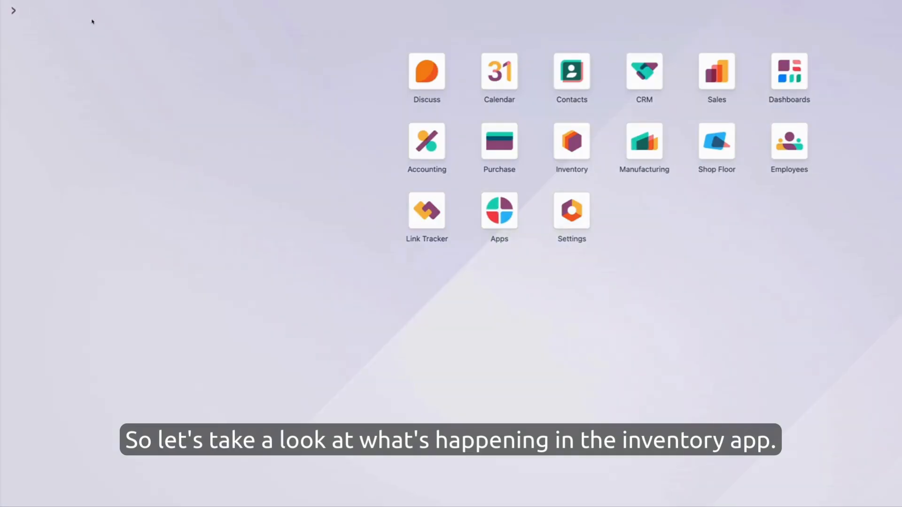
click(573, 140)
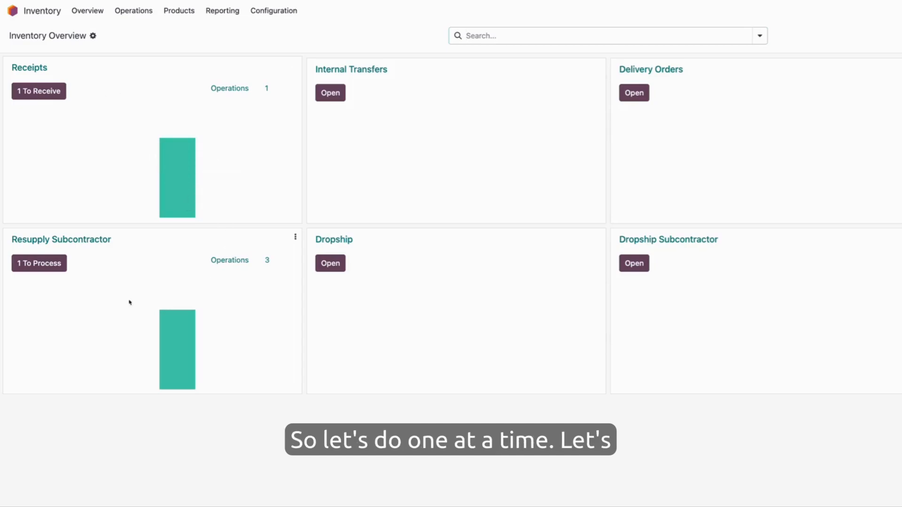
click(55, 273)
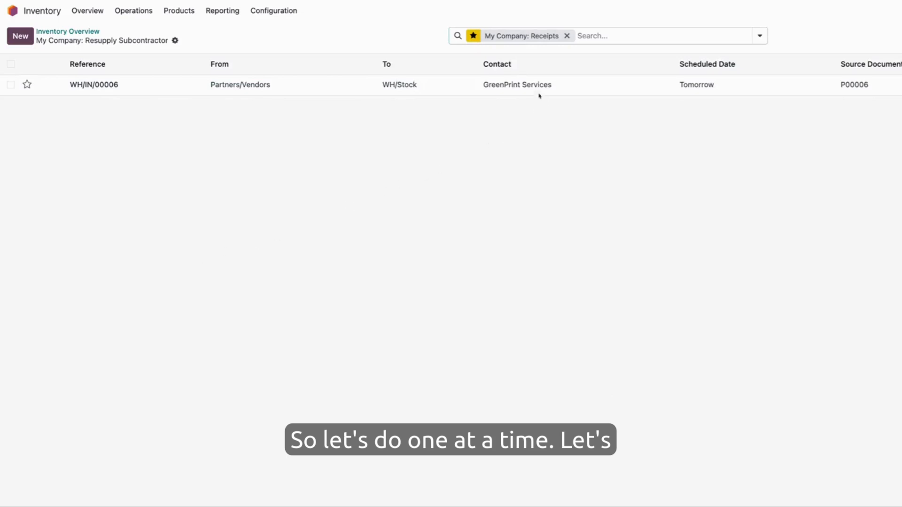
click(760, 36)
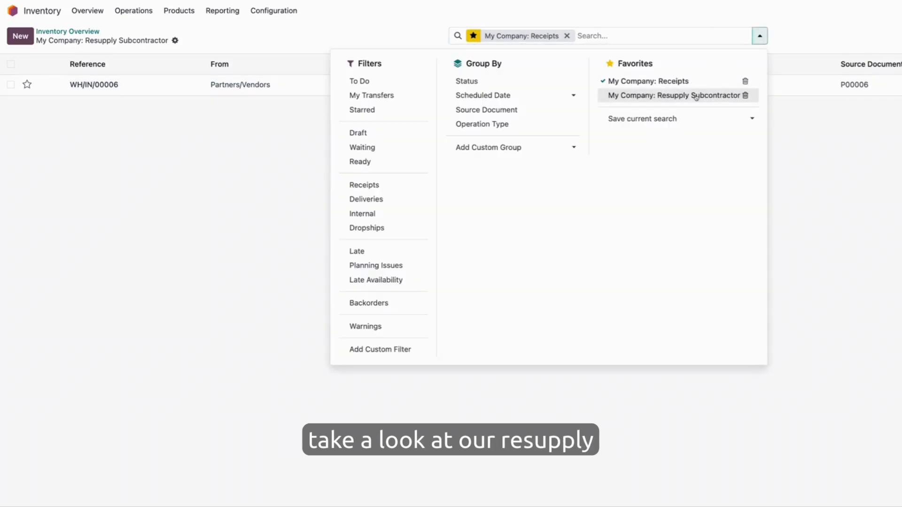
click(741, 94)
click(807, 136)
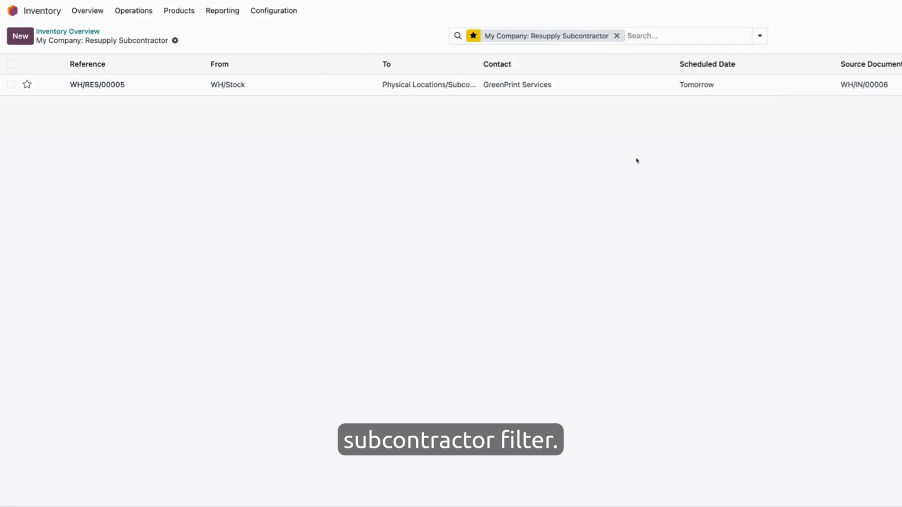
click(268, 92)
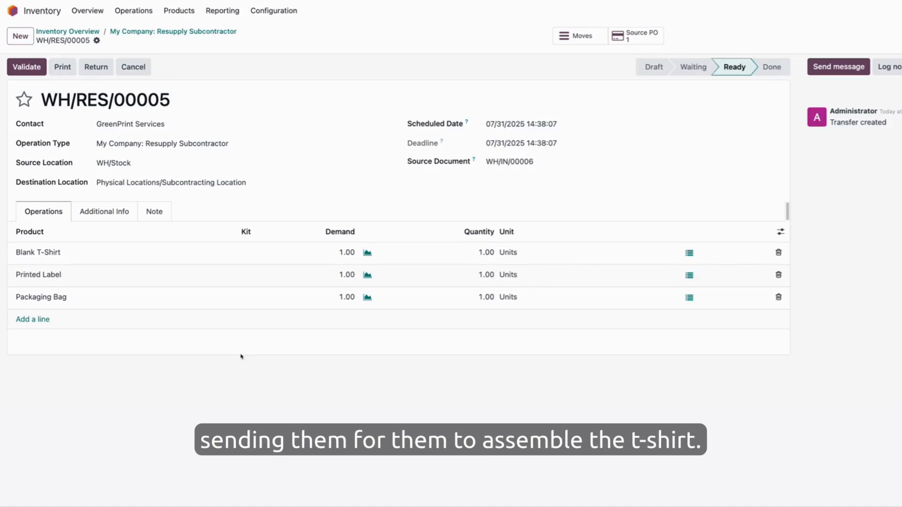
click(31, 67)
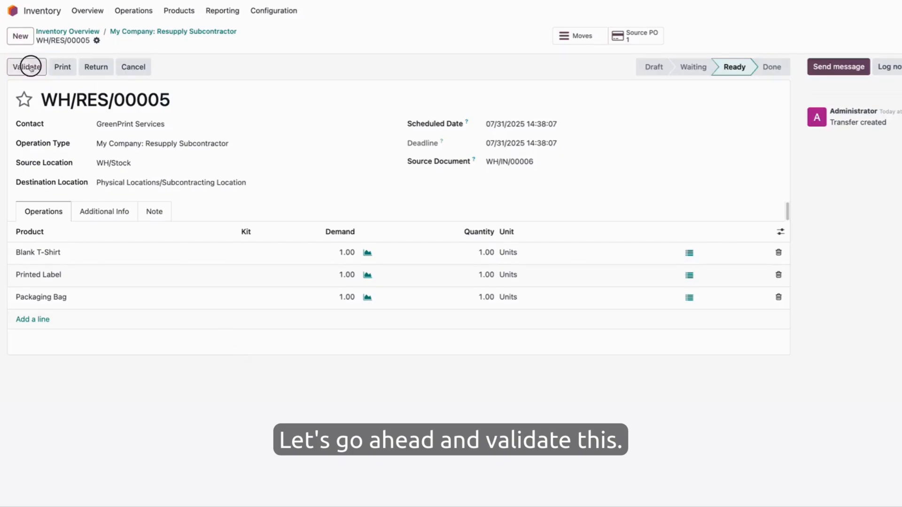
Return to the inventory overview, open the pending Organic T-Shirt receipt WH/IN/00006 from GreenPrint Services and validate it
click(156, 33)
click(90, 32)
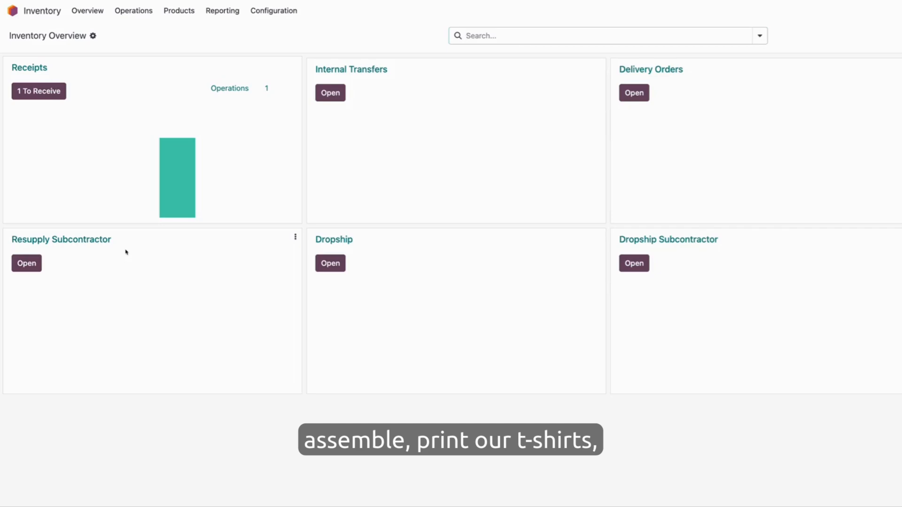
click(62, 93)
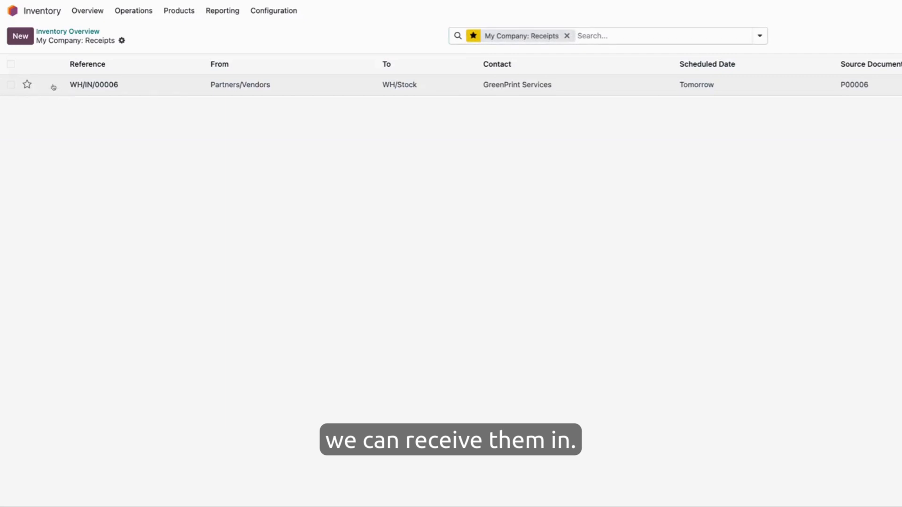
click(187, 94)
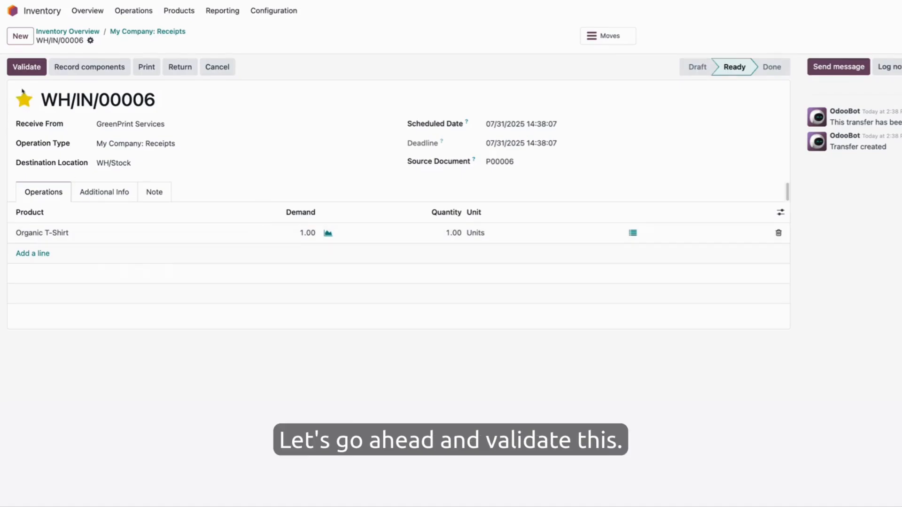
click(27, 67)
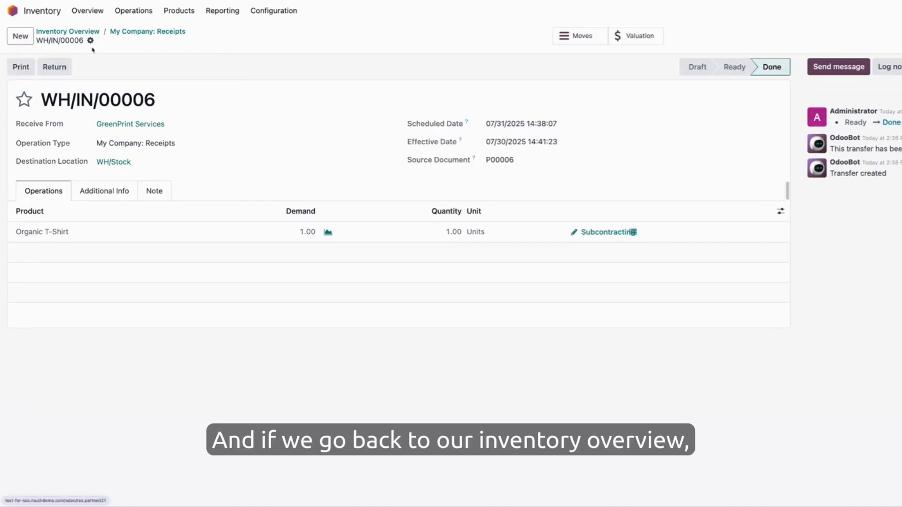
Check the on-hand quantities of the Organic T-Shirt and its components in the inventory product list, and return to the app overview
click(88, 31)
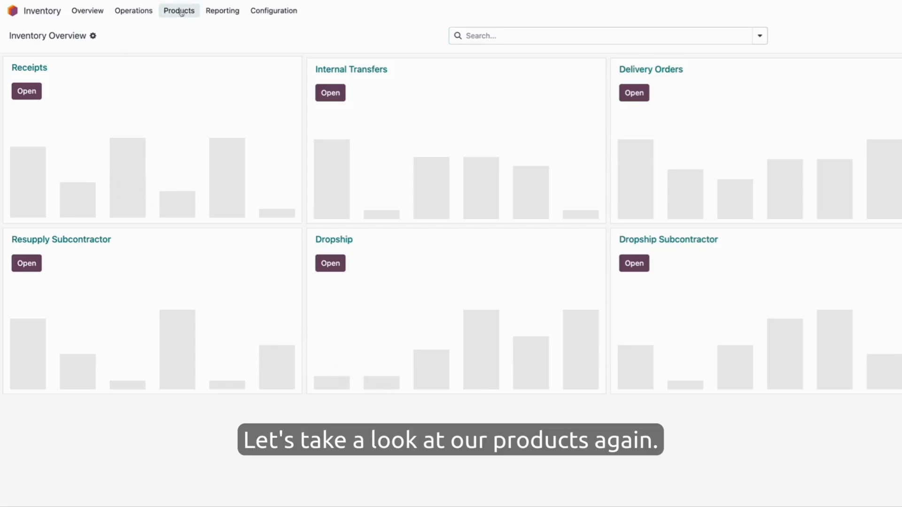
click(216, 11)
click(179, 10)
click(184, 31)
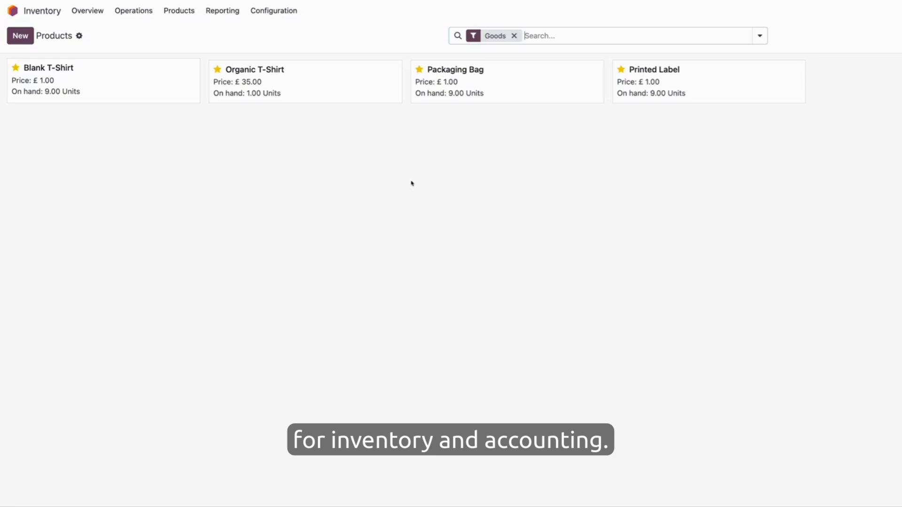
click(36, 14)
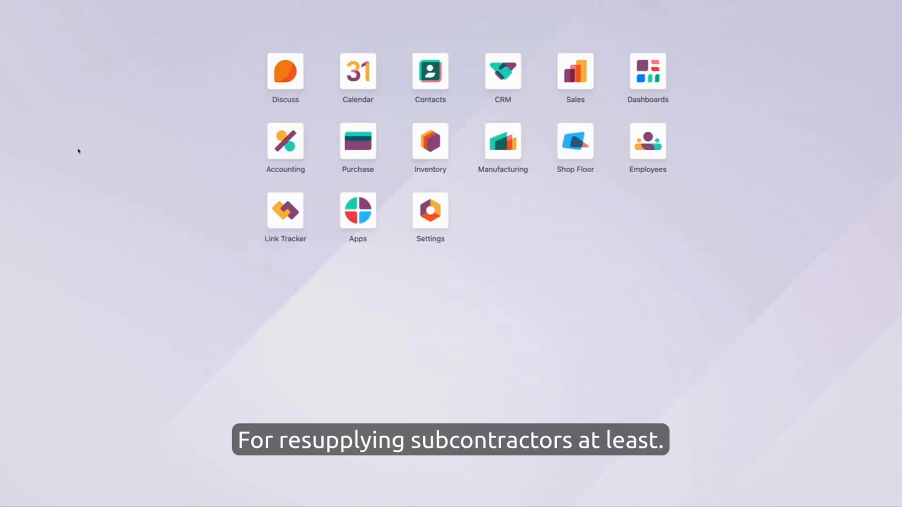